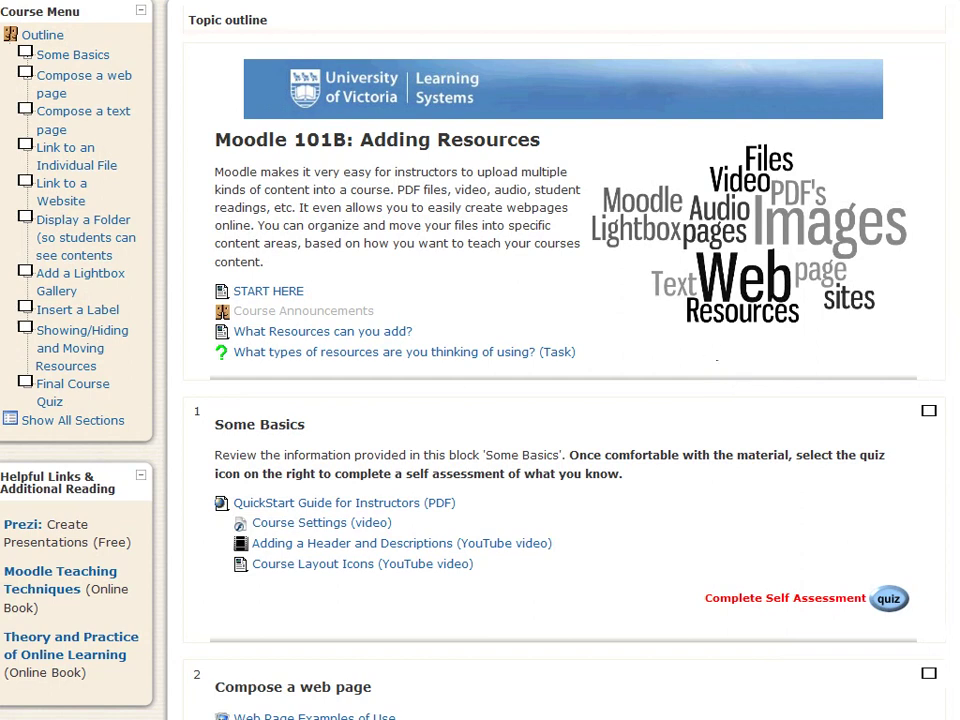
Examine how quizzes are linked in the course topics, down to the Skill Testing Matching Question in topic 6.
{"action": "scroll", "coordinate": [690, 232], "scroll_direction": "down", "scroll_amount": 5}
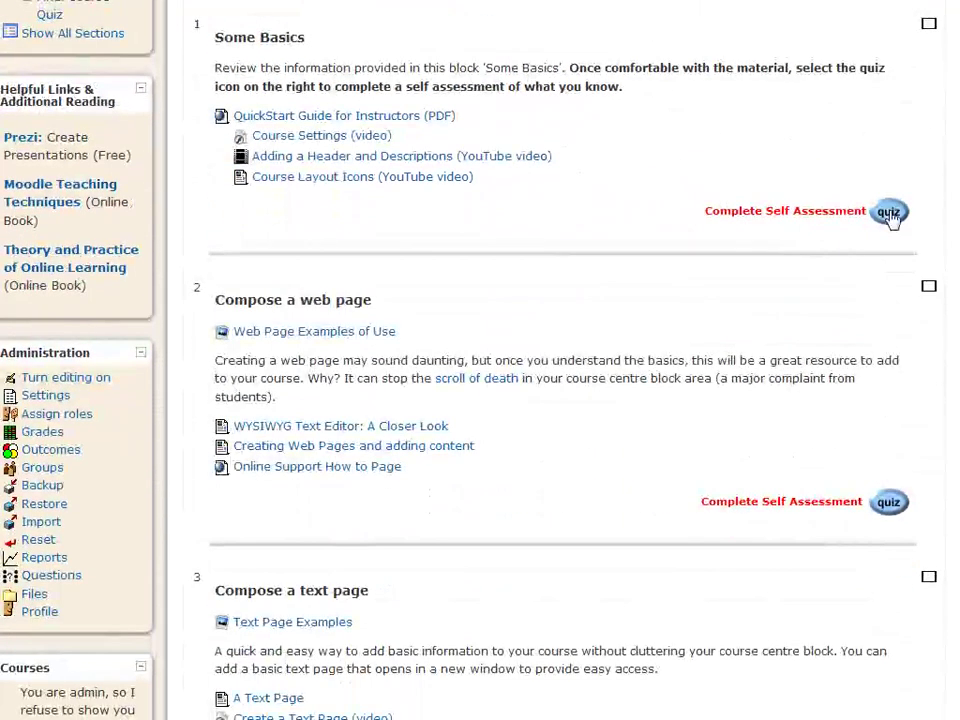
{"action": "scroll", "coordinate": [560, 360], "scroll_direction": "down", "scroll_amount": 6}
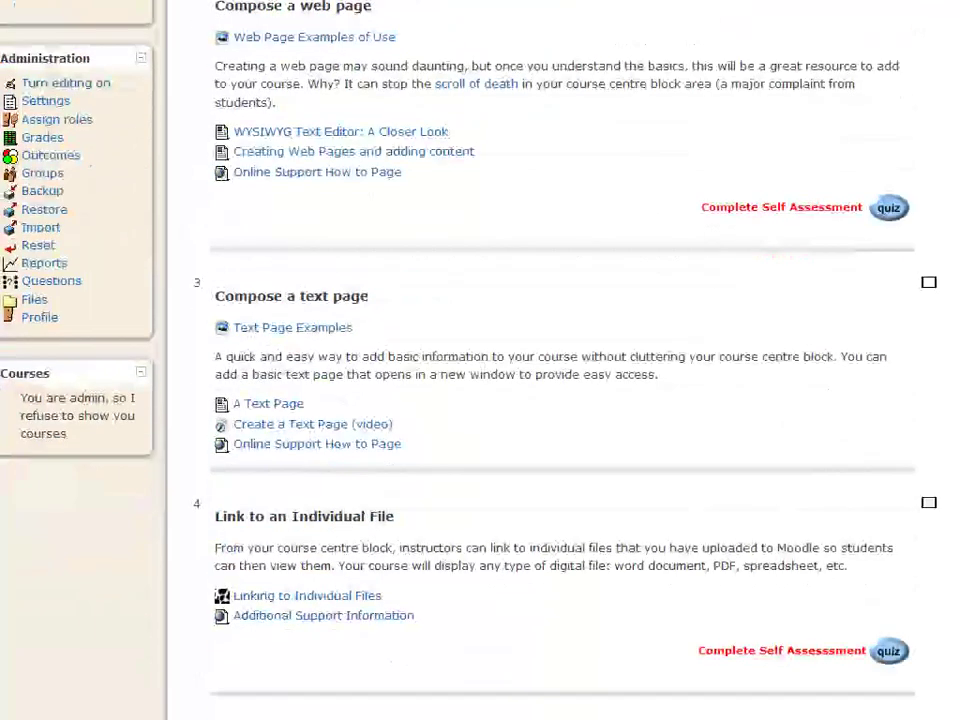
{"action": "scroll", "coordinate": [767, 345], "scroll_direction": "down", "scroll_amount": 5}
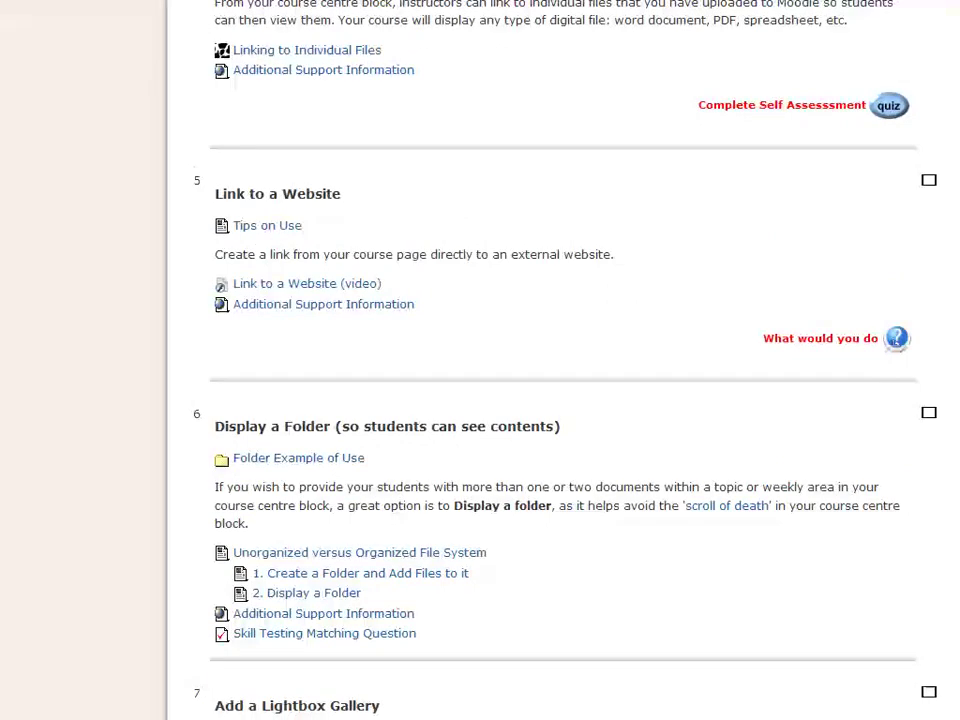
{"action": "scroll", "coordinate": [897, 340], "scroll_direction": "down", "scroll_amount": 3}
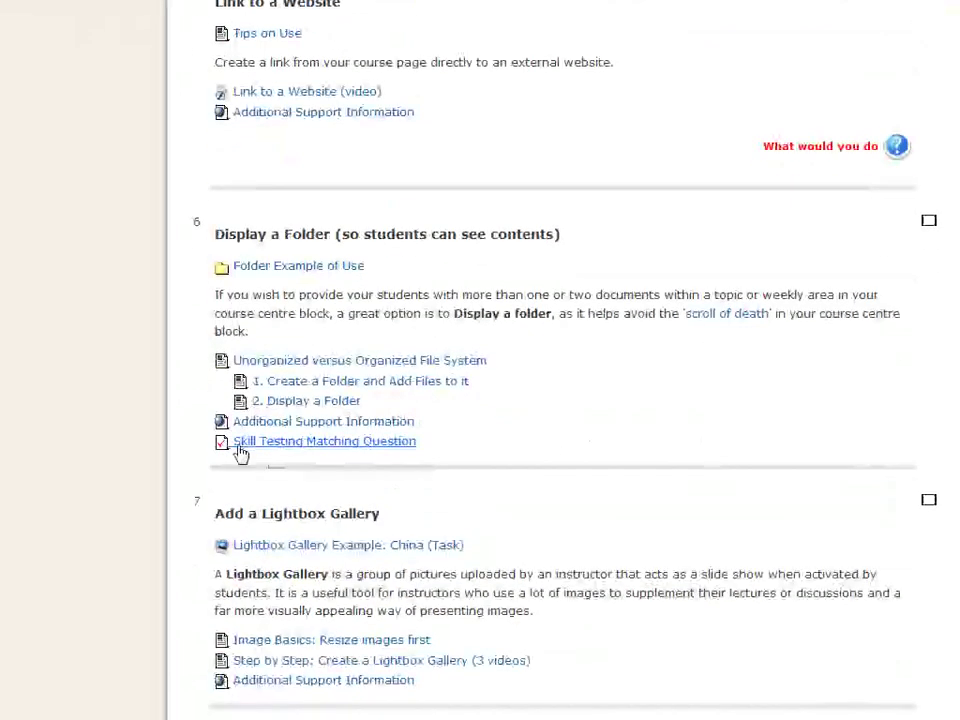
{"action": "left_click", "coordinate": [378, 452]}
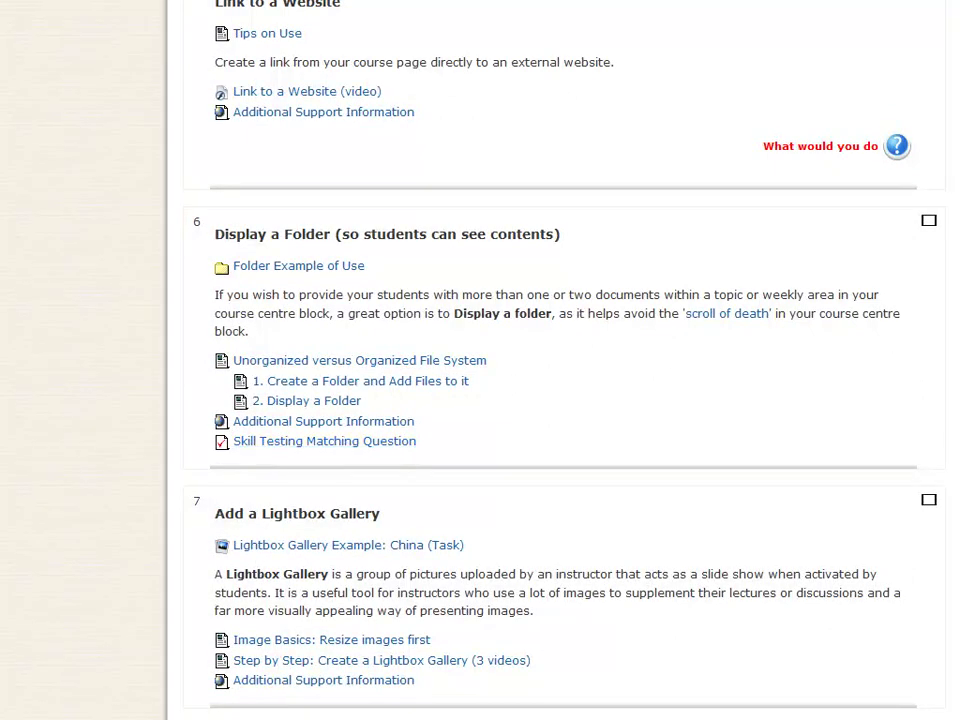
Turn course editing on and open the Complete Self Assessment label of topic 1 for editing, selecting its quiz image.
{"action": "scroll", "coordinate": [560, 360], "scroll_direction": "up", "scroll_amount": 15}
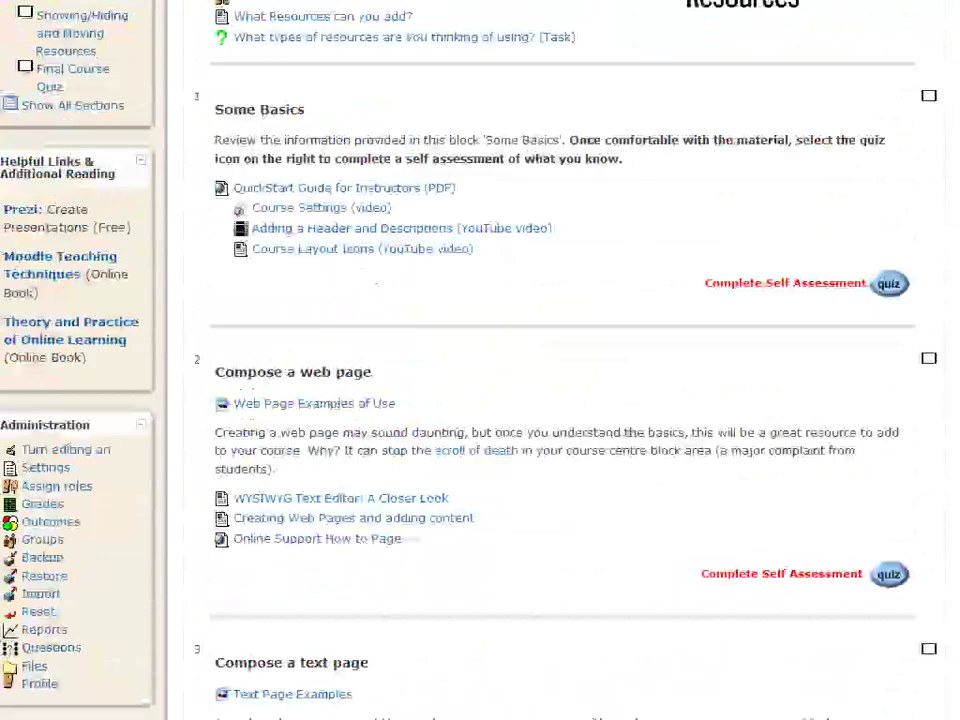
{"action": "scroll", "coordinate": [560, 360], "scroll_direction": "up", "scroll_amount": 3}
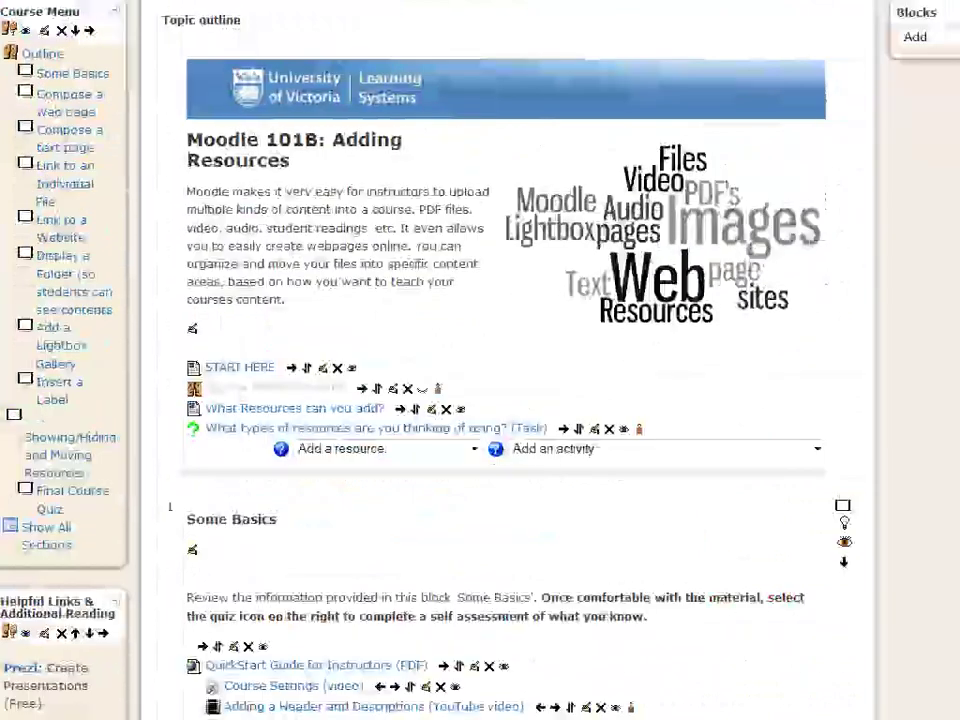
{"action": "scroll", "coordinate": [480, 360], "scroll_direction": "down", "scroll_amount": 6}
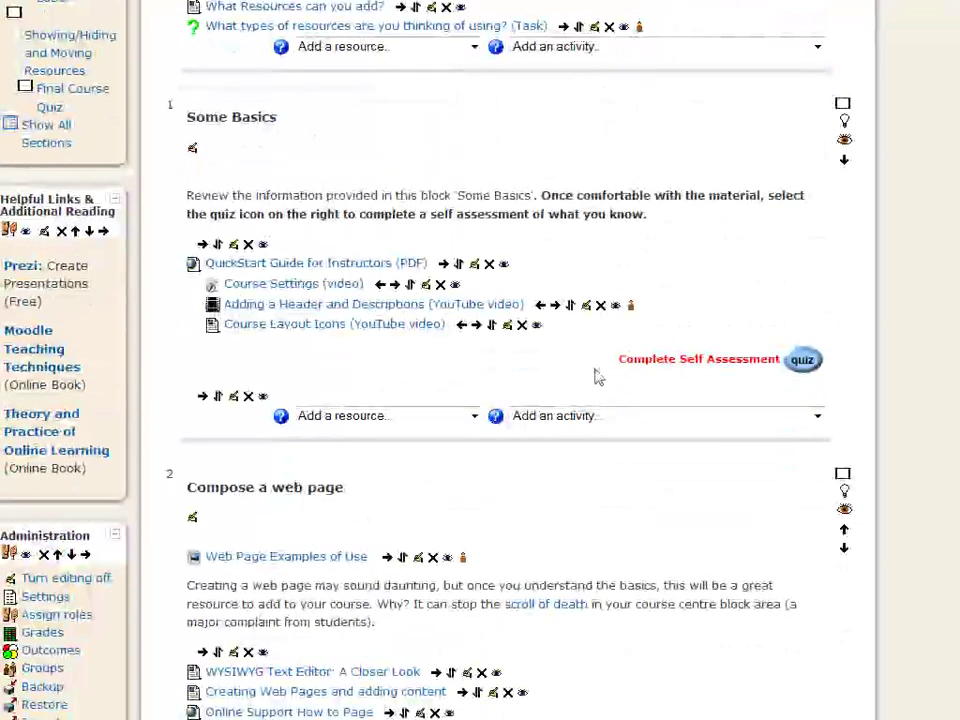
{"action": "left_click", "coordinate": [233, 397]}
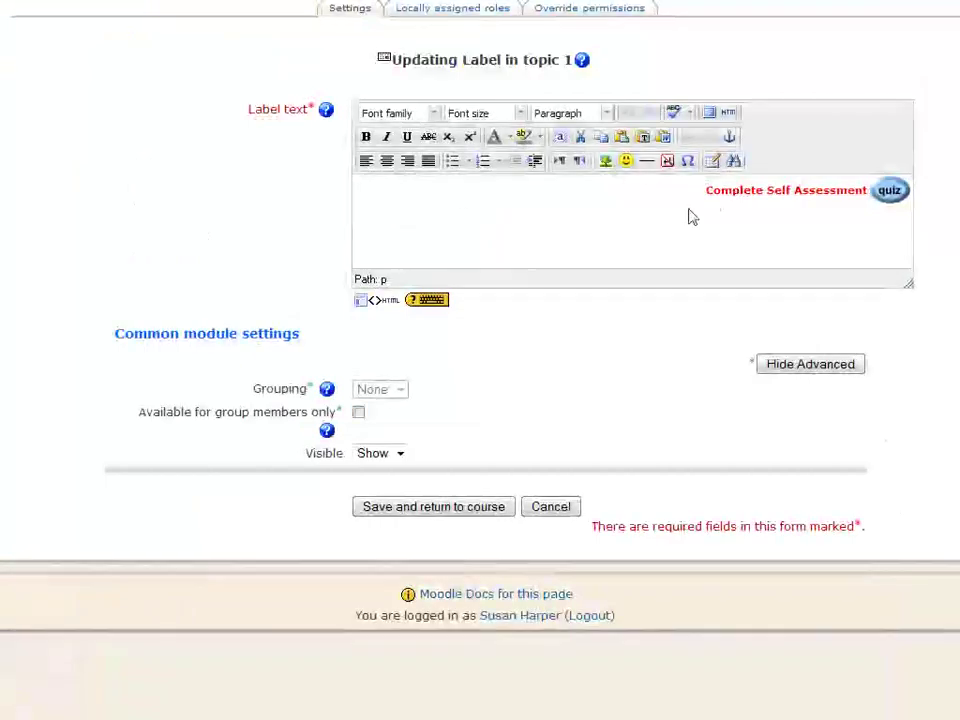
{"action": "left_click", "coordinate": [890, 192]}
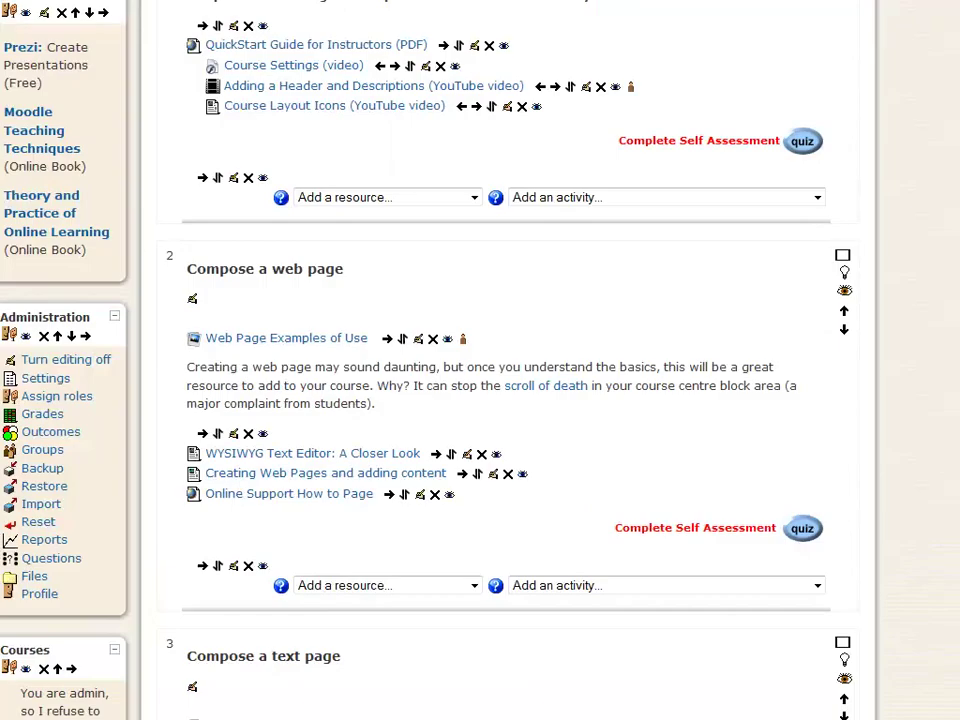
Set the number of weeks/topics to 11 in the course settings and save the changes.
{"action": "scroll", "coordinate": [480, 360], "scroll_direction": "down", "scroll_amount": 10}
{"action": "scroll", "coordinate": [480, 360], "scroll_direction": "down", "scroll_amount": 13}
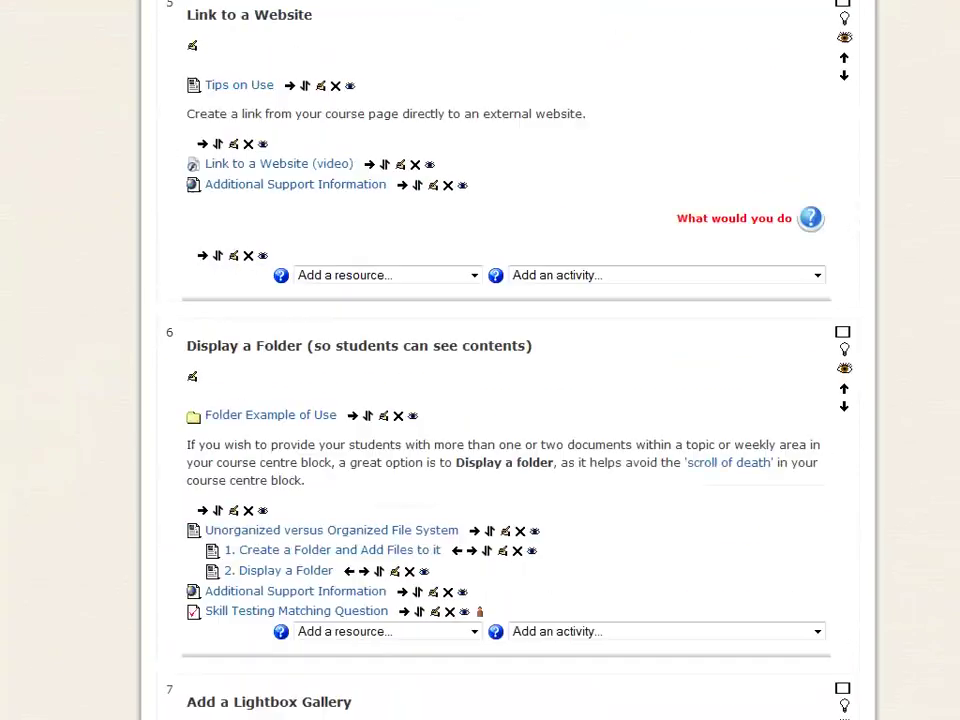
{"action": "scroll", "coordinate": [480, 360], "scroll_direction": "down", "scroll_amount": 10}
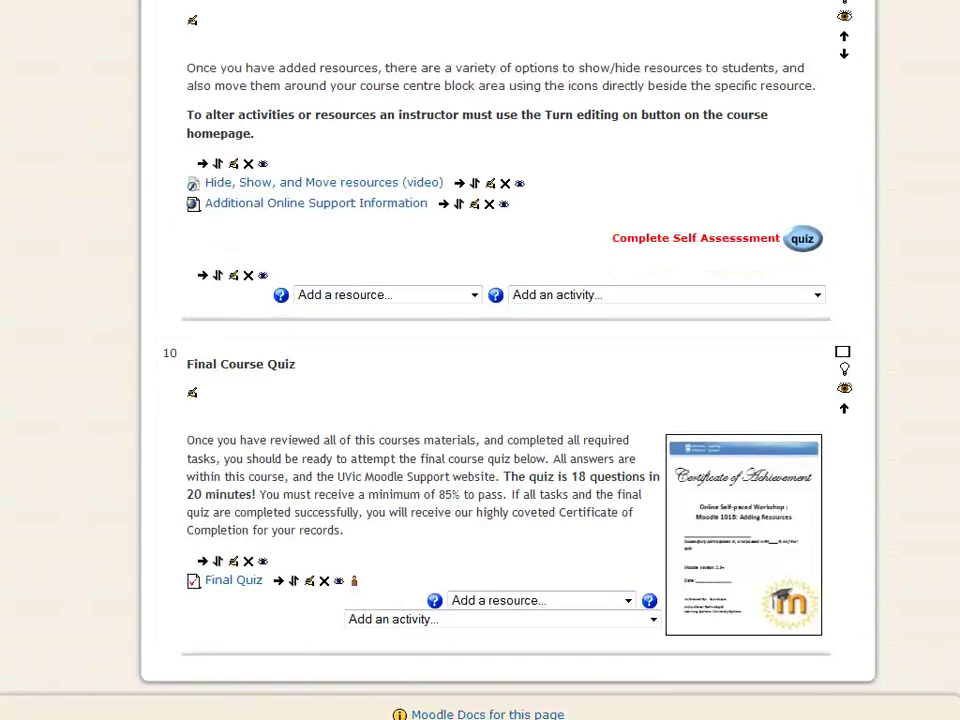
{"action": "scroll", "coordinate": [508, 360], "scroll_direction": "up", "scroll_amount": 15}
{"action": "scroll", "coordinate": [508, 360], "scroll_direction": "up", "scroll_amount": 15}
{"action": "scroll", "coordinate": [443, 216], "scroll_direction": "up", "scroll_amount": 1}
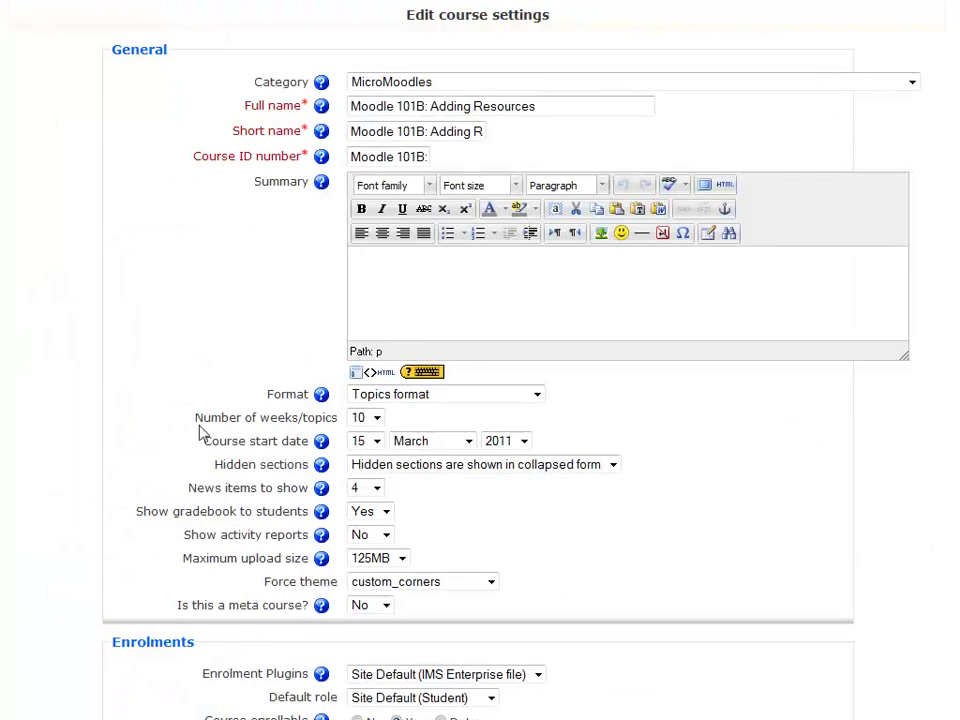
{"action": "left_click_drag", "start_coordinate": [199, 432], "coordinate": [337, 429]}
{"action": "left_click", "coordinate": [376, 418]}
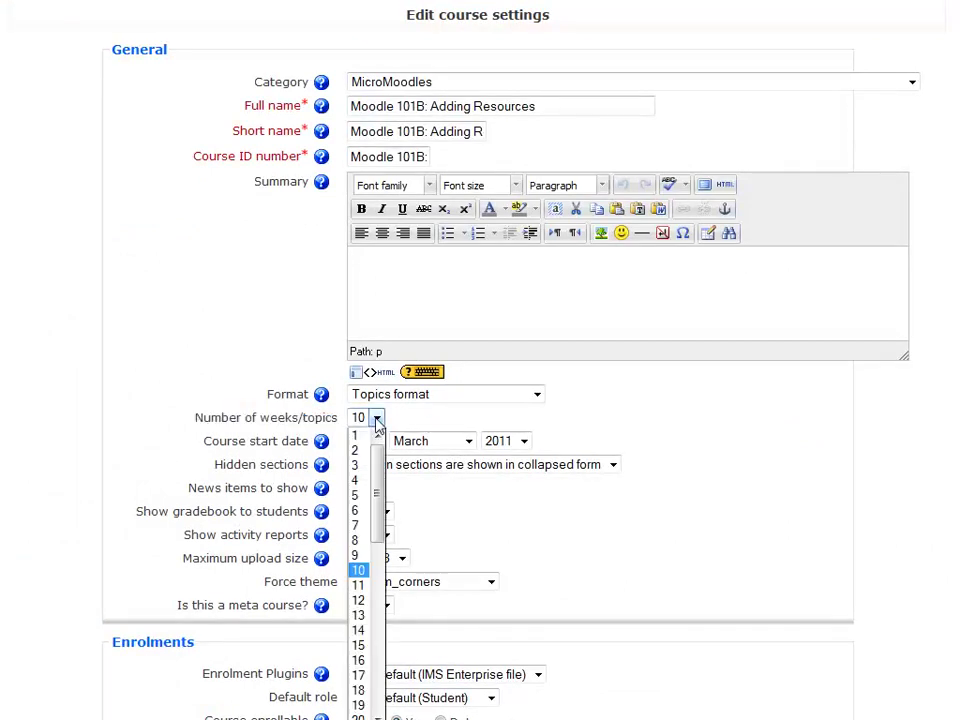
{"action": "left_click", "coordinate": [362, 586]}
{"action": "scroll", "coordinate": [480, 360], "scroll_direction": "down", "scroll_amount": 10}
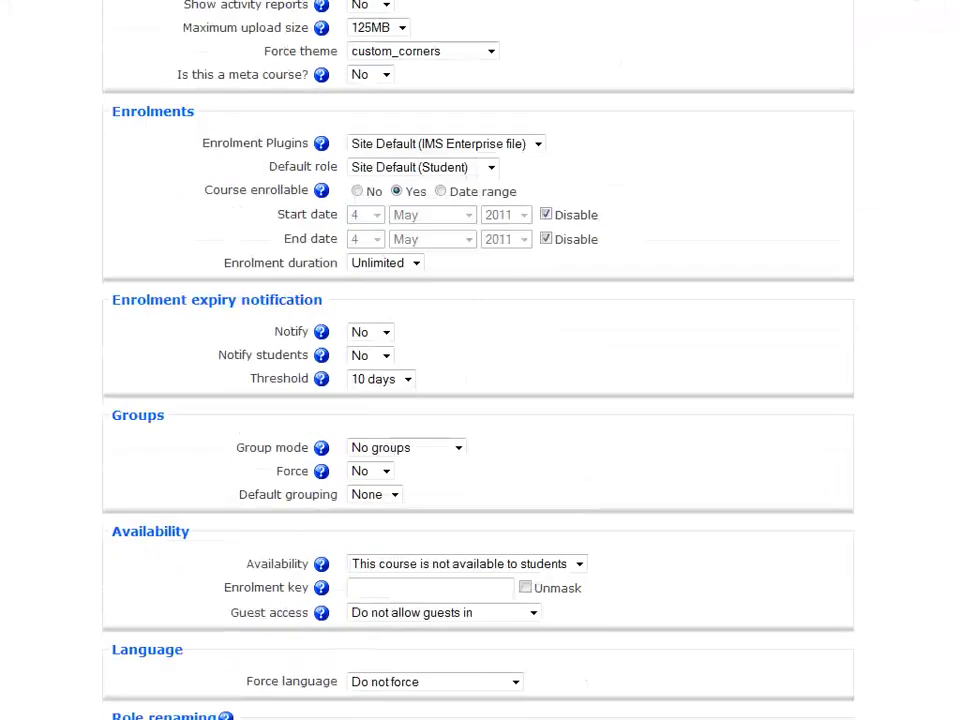
{"action": "left_click", "coordinate": [405, 645]}
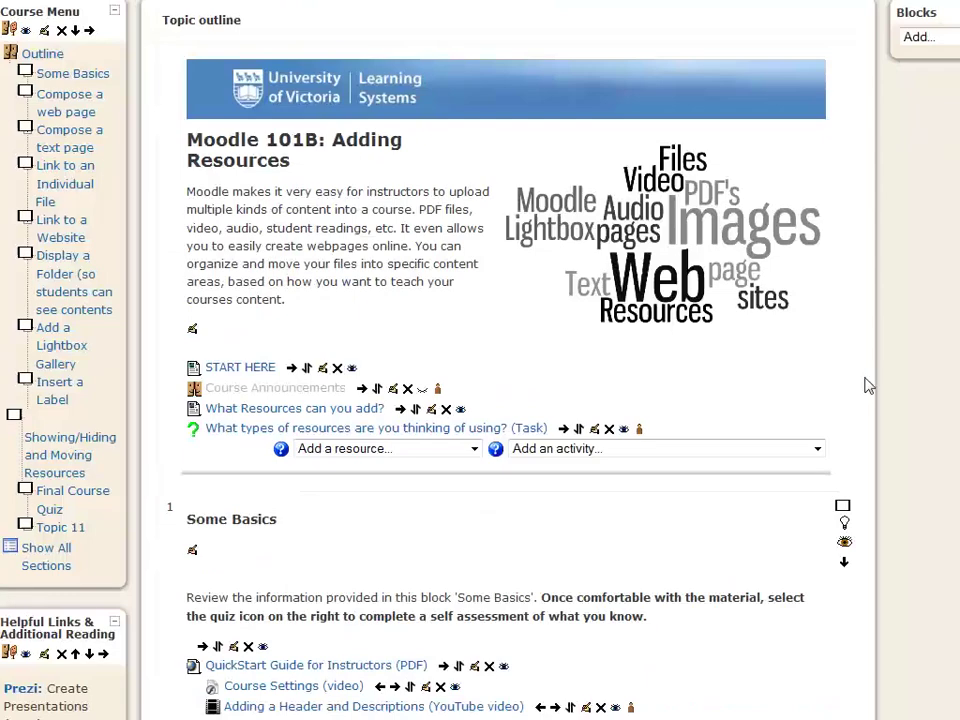
Show the link options of Short Quiz Basics (Task) in topic 11, and try the self-assessment quiz icon in topic 9.
{"action": "scroll", "coordinate": [480, 360], "scroll_direction": "down", "scroll_amount": 20}
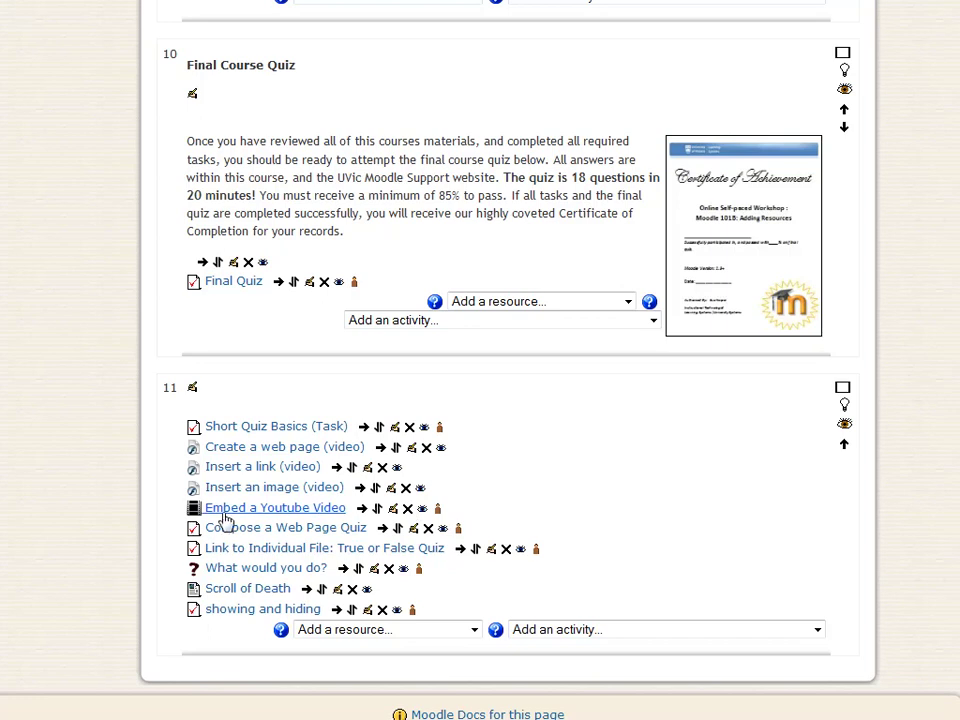
{"action": "right_click", "coordinate": [252, 434]}
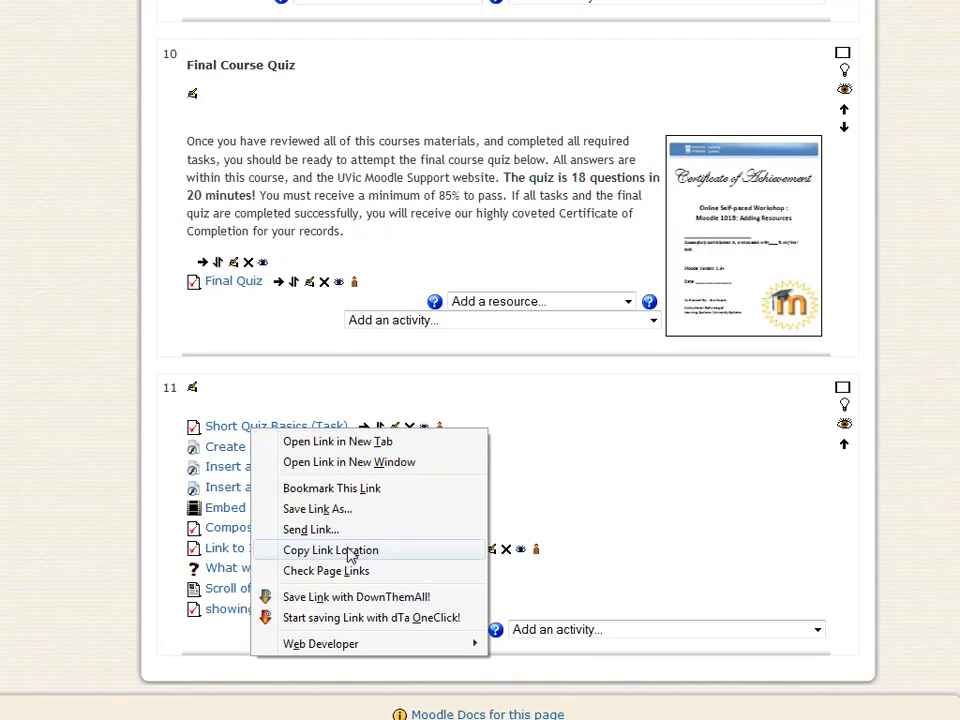
{"action": "key", "text": "Escape"}
{"action": "scroll", "coordinate": [480, 360], "scroll_direction": "up", "scroll_amount": 10}
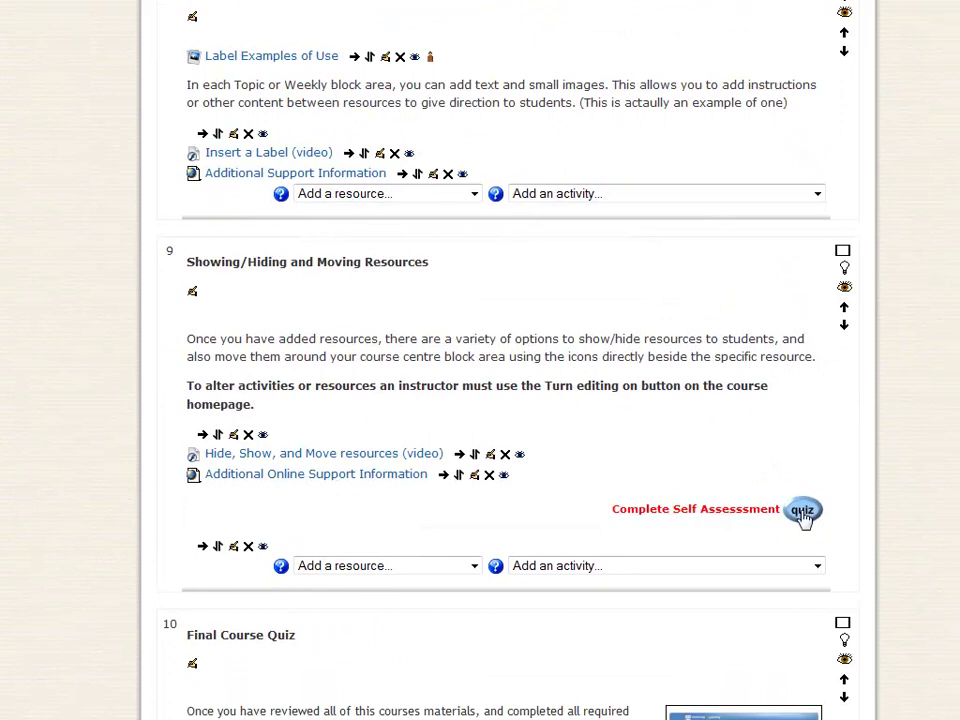
{"action": "left_click", "coordinate": [803, 512]}
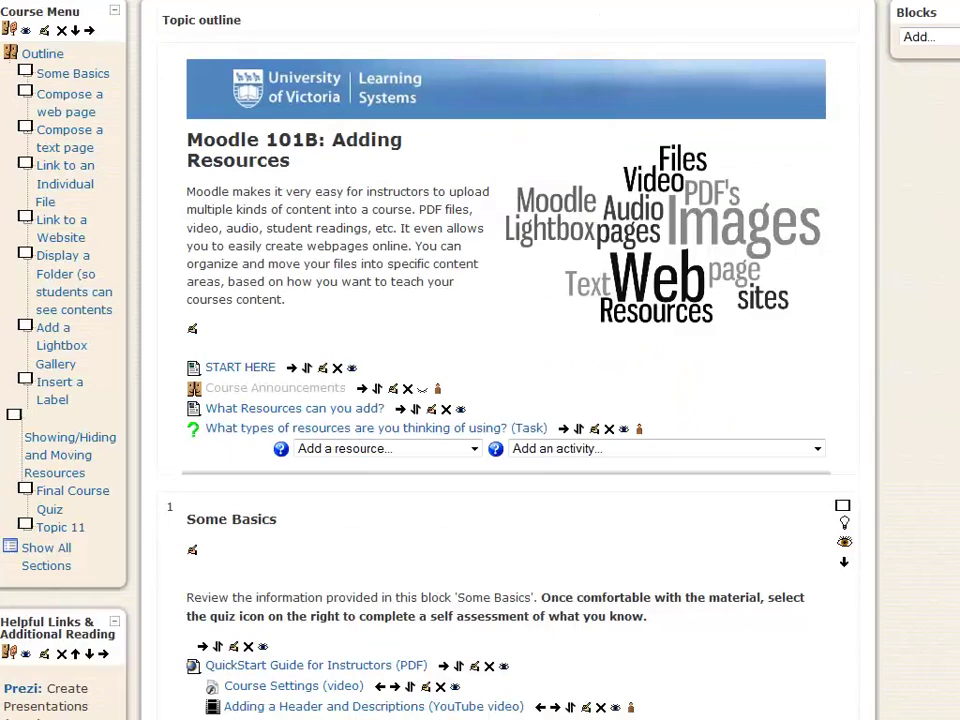
Review the quizzes and resources stored in topic 11 beneath the Final Course Quiz.
{"action": "scroll", "coordinate": [500, 400], "scroll_direction": "down", "scroll_amount": 5}
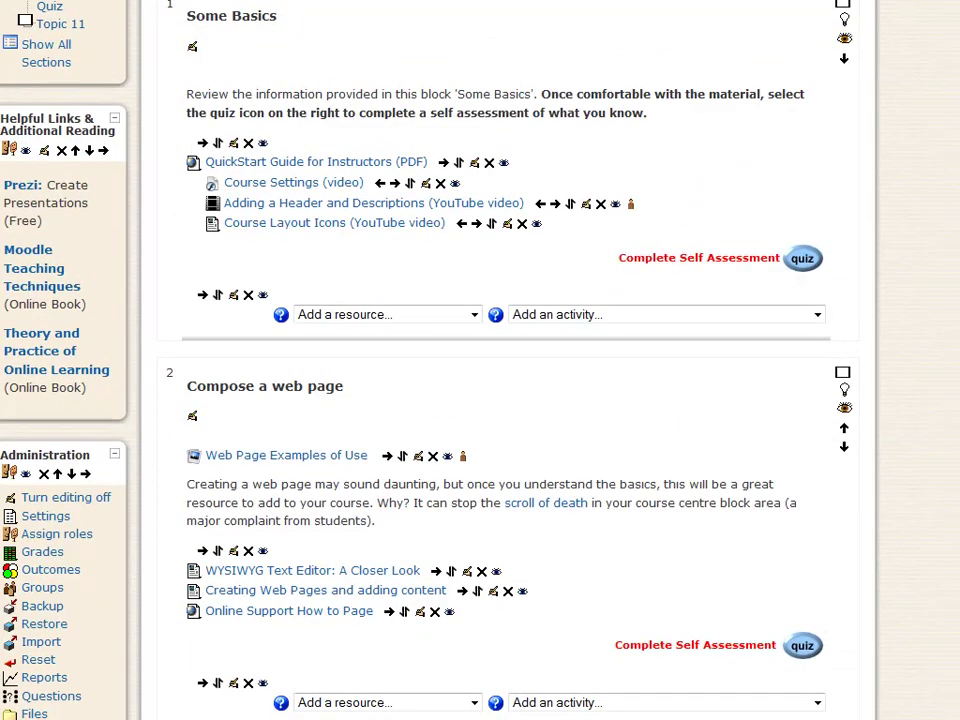
{"action": "scroll", "coordinate": [500, 400], "scroll_direction": "down", "scroll_amount": 20}
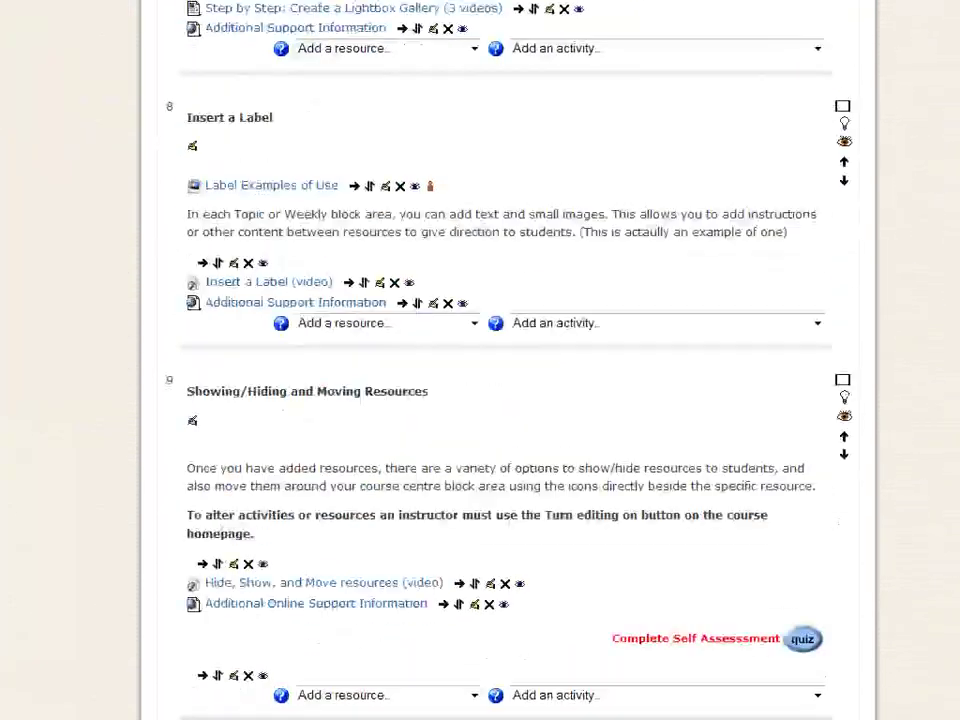
{"action": "scroll", "coordinate": [500, 400], "scroll_direction": "down", "scroll_amount": 7}
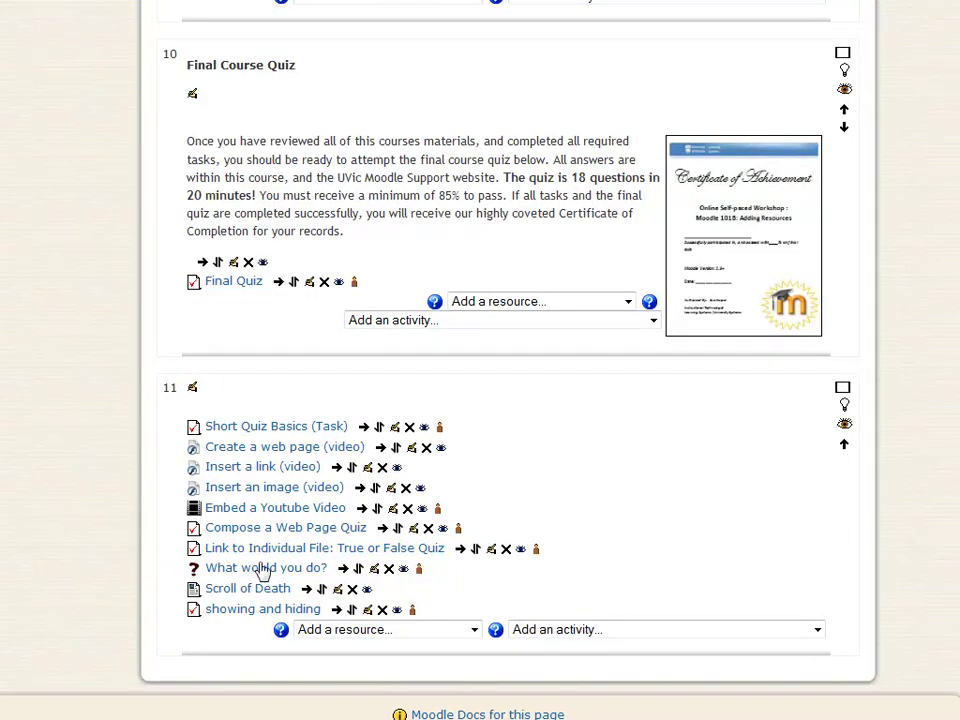
Set the number of weeks/topics to 10 in the course settings and save the changes.
{"action": "scroll", "coordinate": [500, 400], "scroll_direction": "up", "scroll_amount": 20}
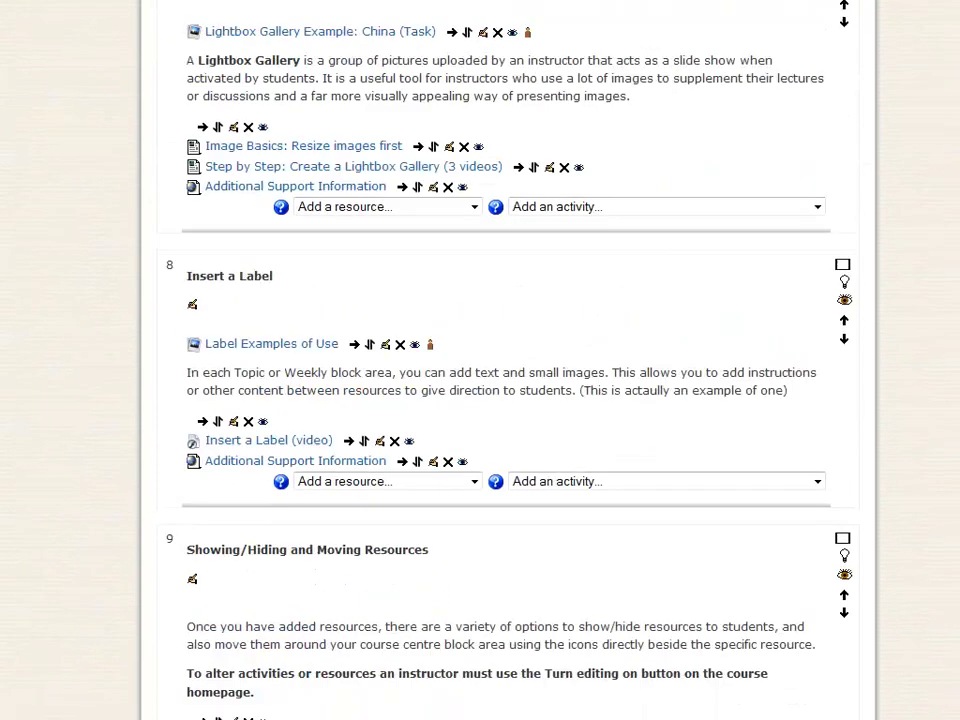
{"action": "scroll", "coordinate": [957, 225], "scroll_direction": "up", "scroll_amount": 10}
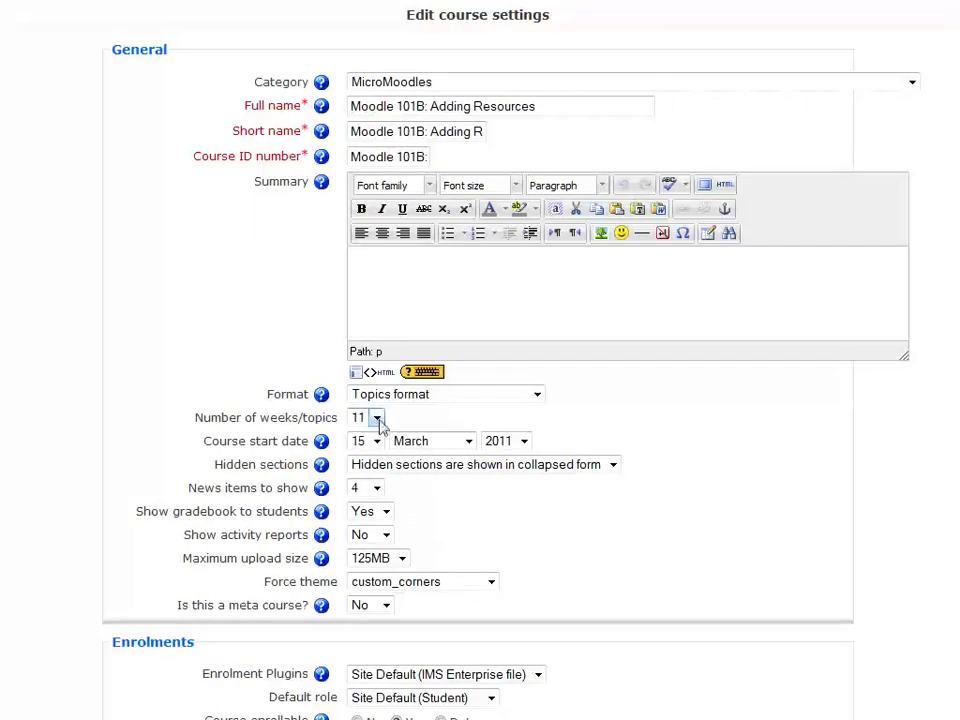
{"action": "left_click", "coordinate": [378, 420]}
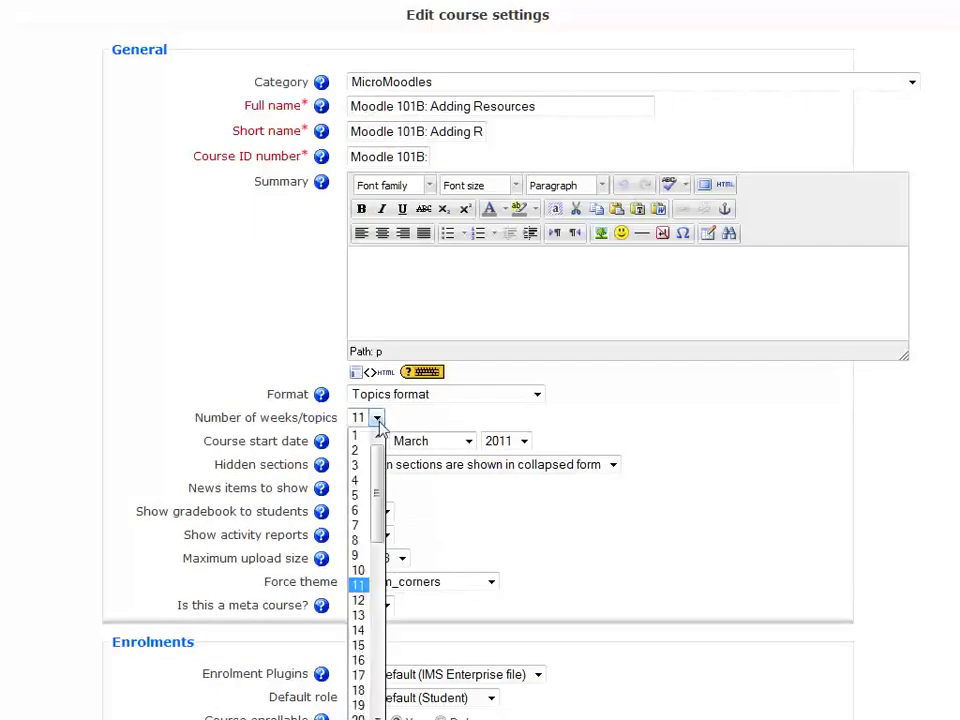
{"action": "left_click", "coordinate": [362, 568]}
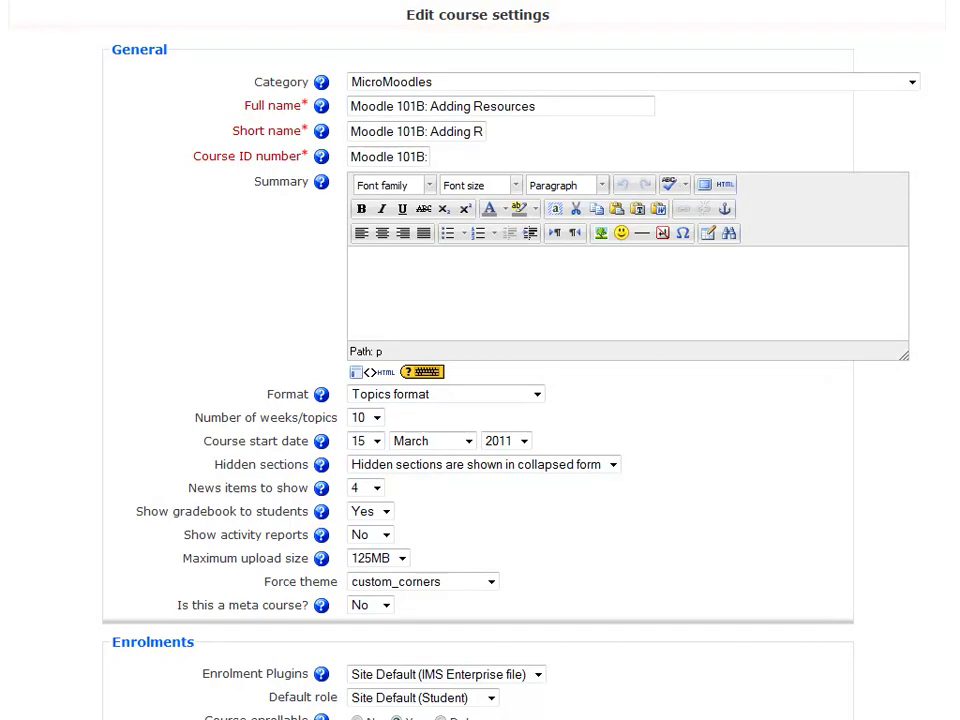
{"action": "scroll", "coordinate": [480, 400], "scroll_direction": "down", "scroll_amount": 7}
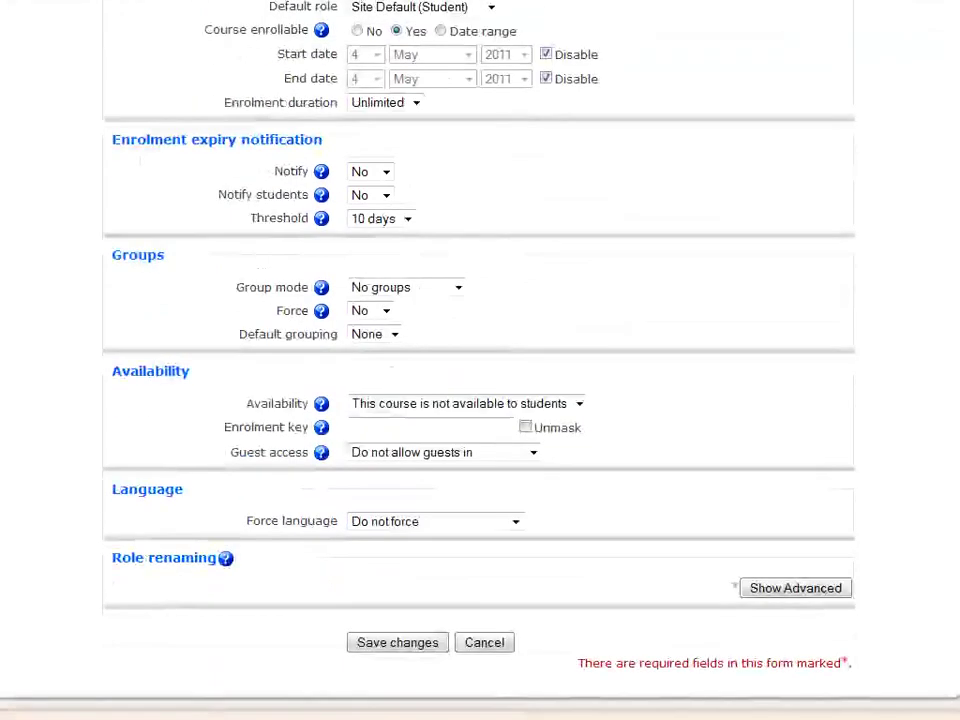
{"action": "left_click", "coordinate": [420, 645]}
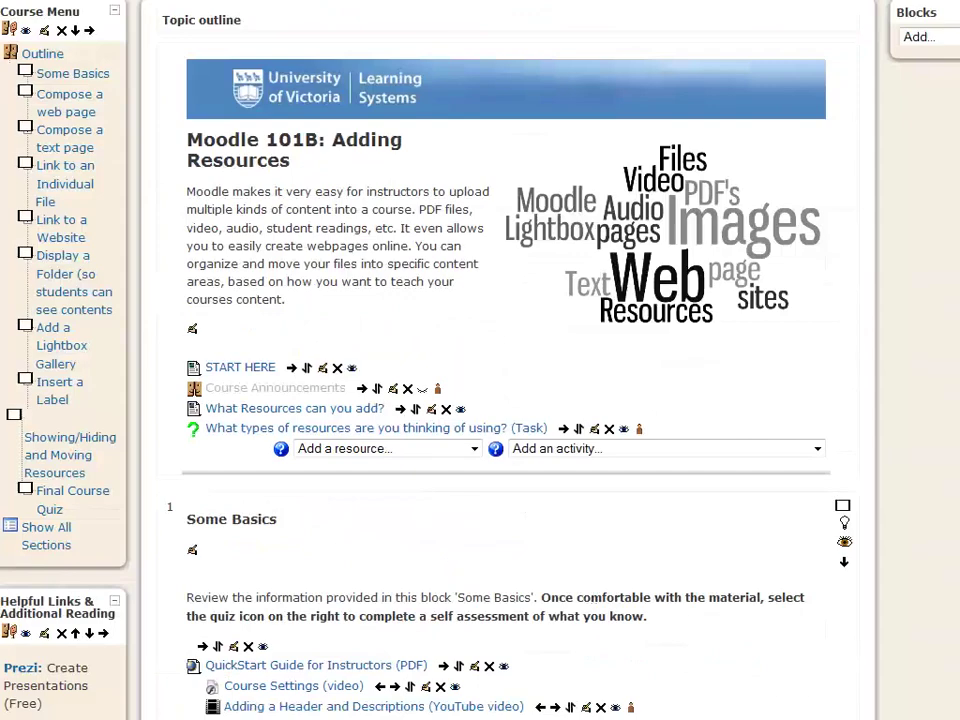
Examine the course page from the Final Course Quiz topic back up to Link to an Individual File.
{"action": "scroll", "coordinate": [500, 360], "scroll_direction": "down", "scroll_amount": 20}
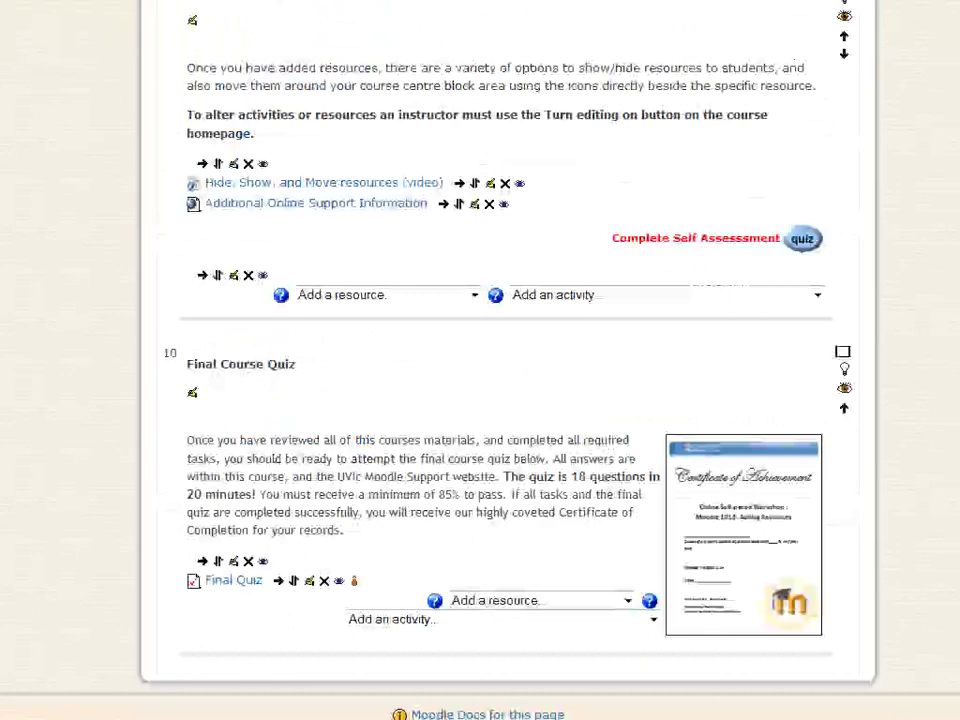
{"action": "scroll", "coordinate": [480, 360], "scroll_direction": "up", "scroll_amount": 3}
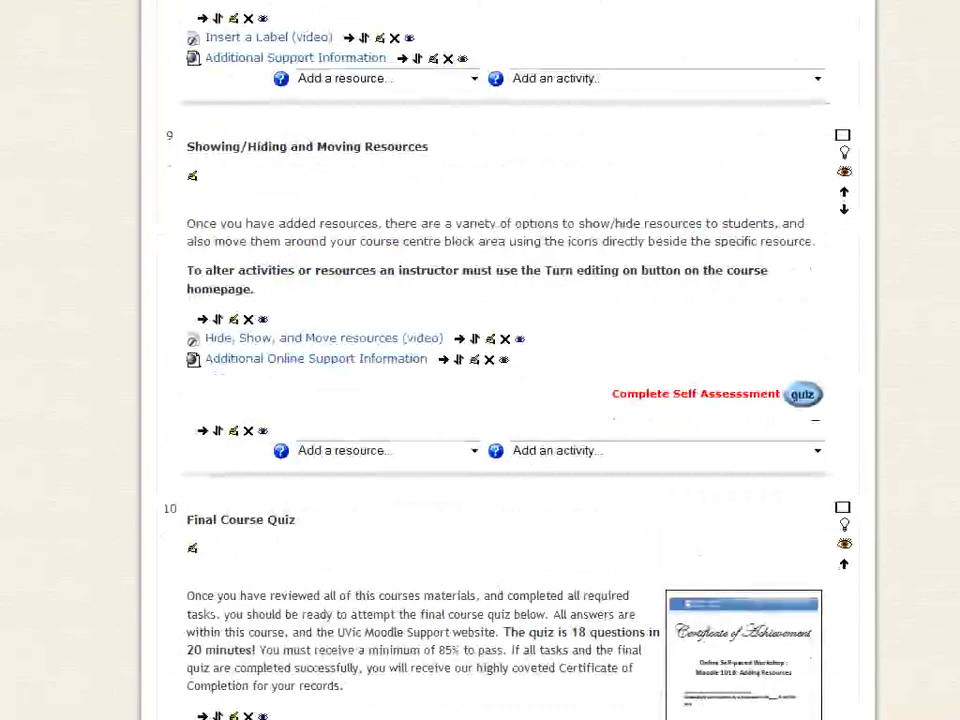
{"action": "scroll", "coordinate": [480, 360], "scroll_direction": "up", "scroll_amount": 8}
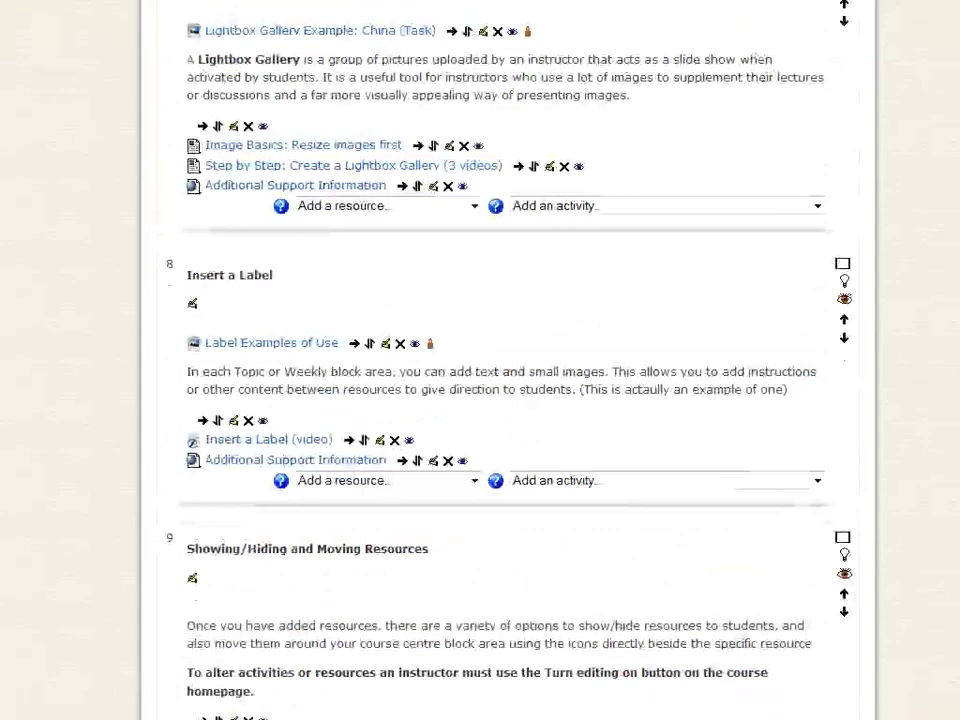
{"action": "scroll", "coordinate": [480, 360], "scroll_direction": "up", "scroll_amount": 1}
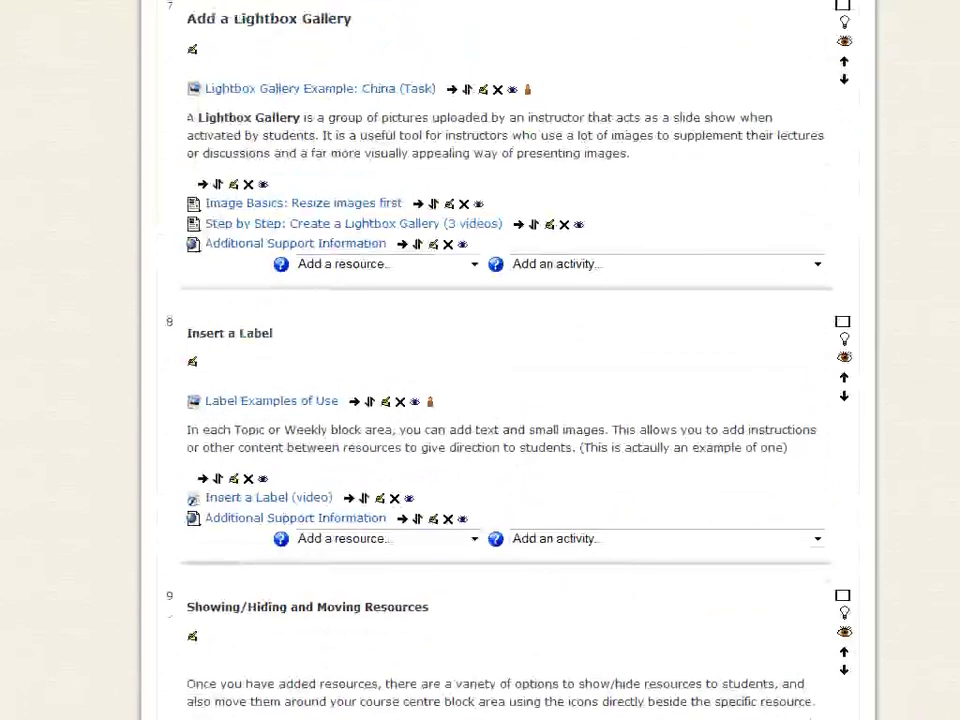
{"action": "scroll", "coordinate": [480, 360], "scroll_direction": "up", "scroll_amount": 5}
{"action": "scroll", "coordinate": [480, 360], "scroll_direction": "up", "scroll_amount": 7}
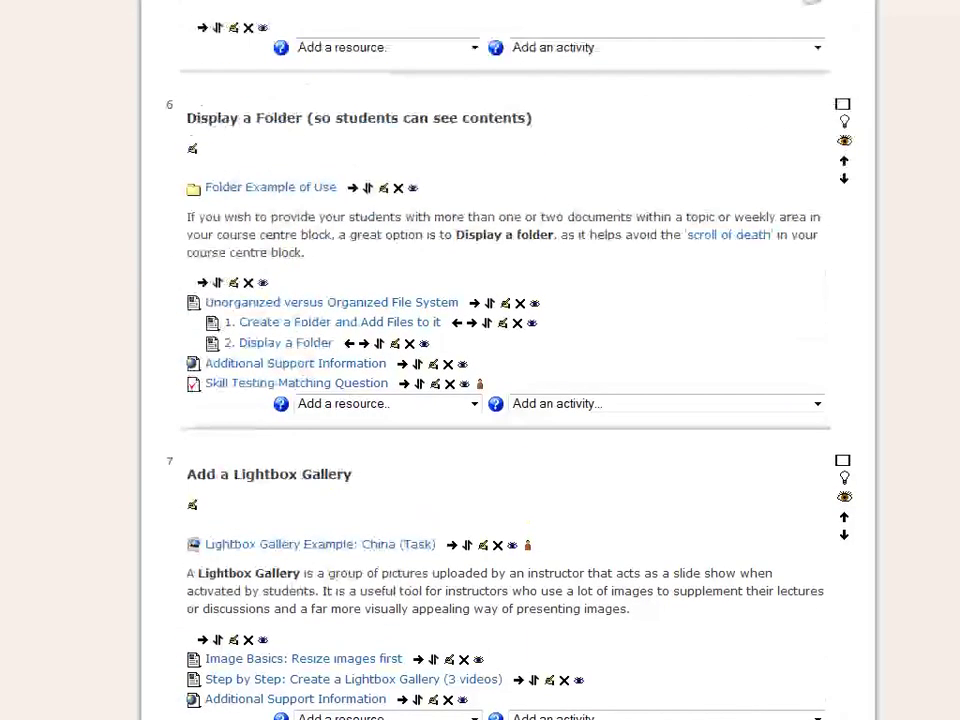
{"action": "scroll", "coordinate": [670, 370], "scroll_direction": "up", "scroll_amount": 4}
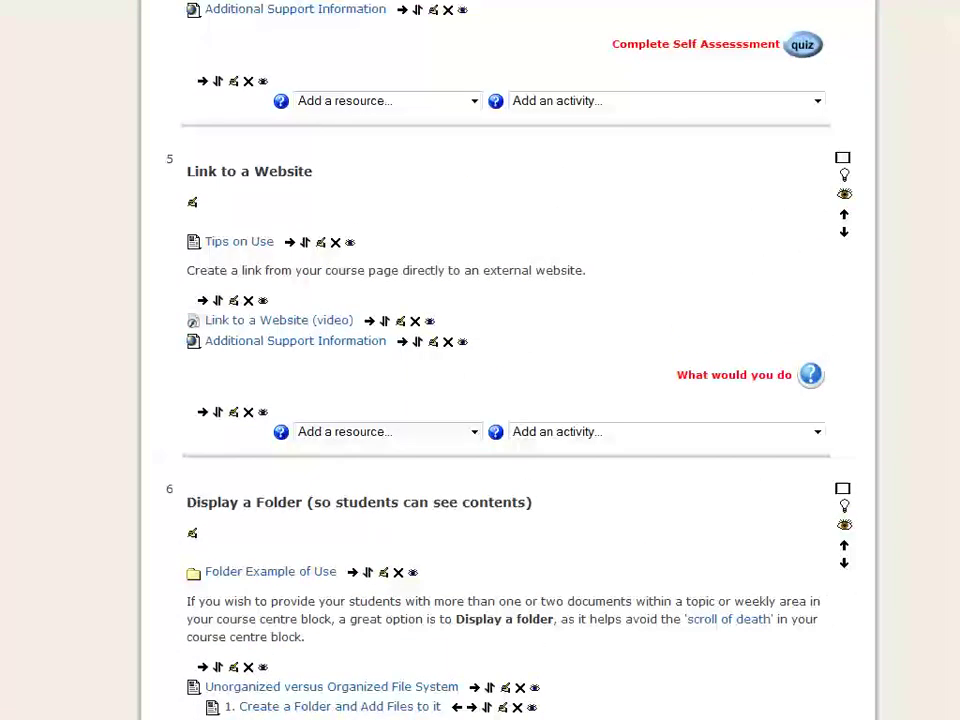
{"action": "scroll", "coordinate": [480, 360], "scroll_direction": "up", "scroll_amount": 9}
{"action": "scroll", "coordinate": [480, 360], "scroll_direction": "up", "scroll_amount": 1}
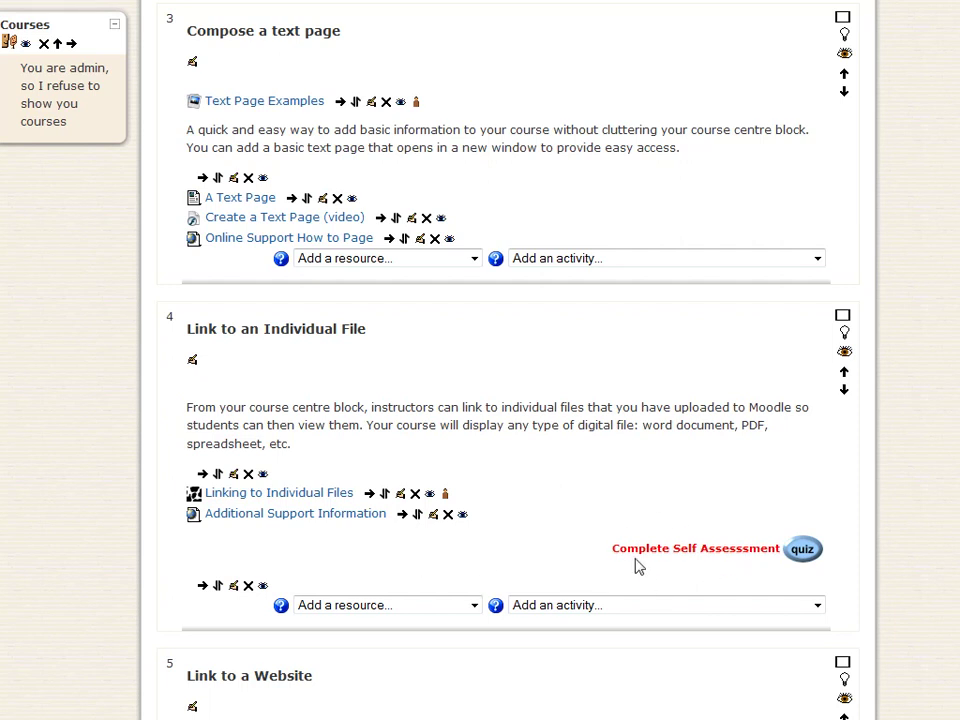
Examine the Complete Self Assessment label in topic 4 and the ones in the topics above it.
{"action": "left_click_drag", "start_coordinate": [614, 549], "coordinate": [694, 636]}
{"action": "left_click", "coordinate": [690, 576]}
{"action": "scroll", "coordinate": [480, 360], "scroll_direction": "up", "scroll_amount": 4}
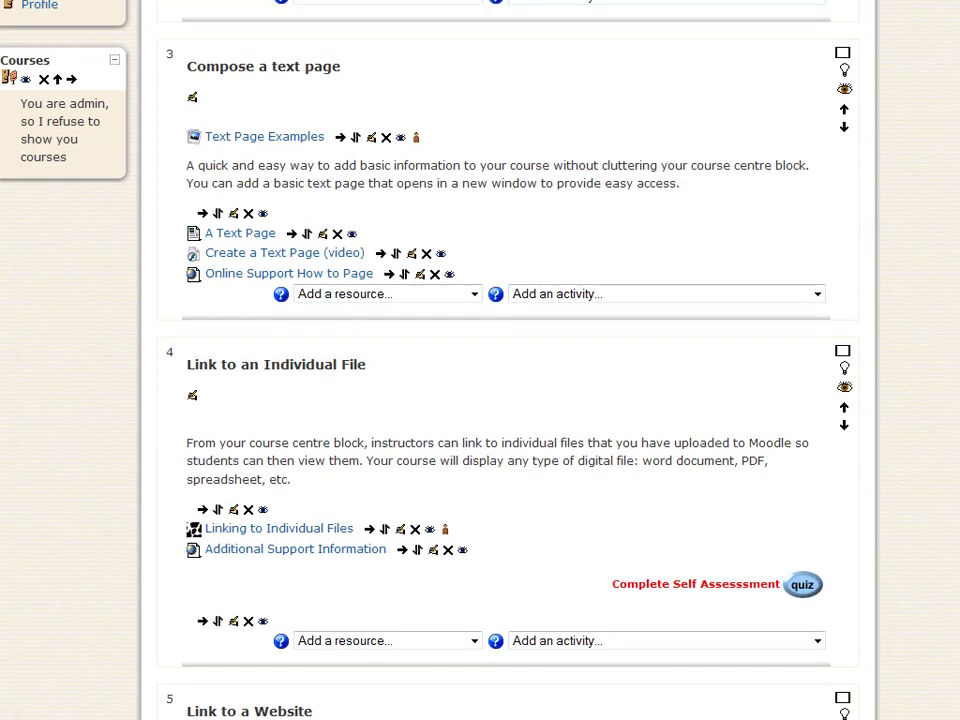
{"action": "scroll", "coordinate": [480, 360], "scroll_direction": "up", "scroll_amount": 2}
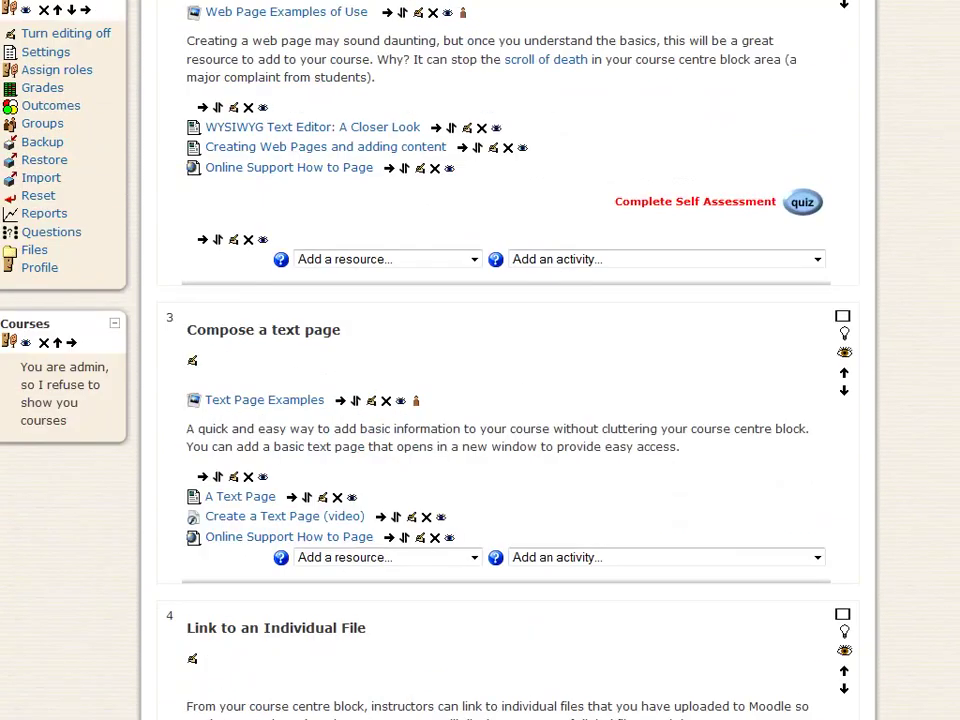
{"action": "scroll", "coordinate": [480, 360], "scroll_direction": "up", "scroll_amount": 2}
{"action": "scroll", "coordinate": [480, 360], "scroll_direction": "up", "scroll_amount": 3}
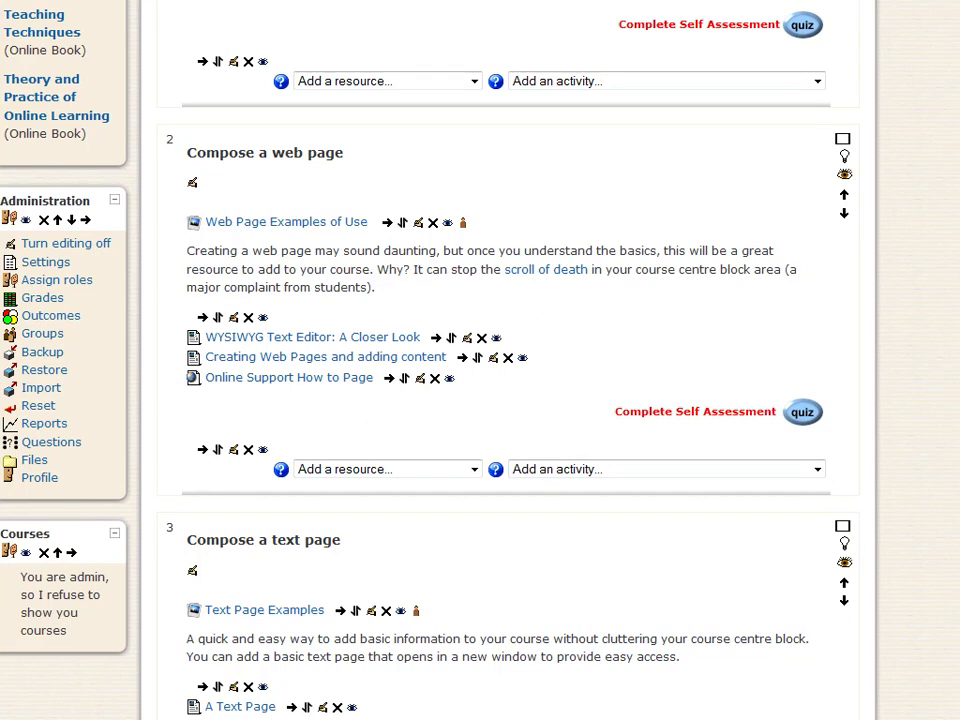
{"action": "scroll", "coordinate": [500, 360], "scroll_direction": "up", "scroll_amount": 10}
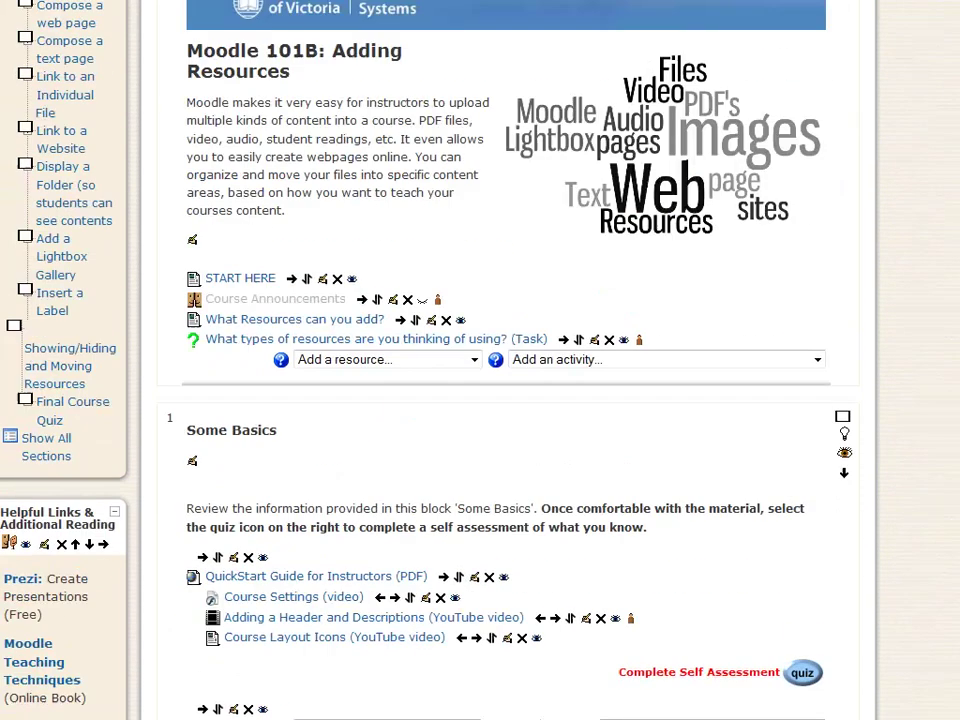